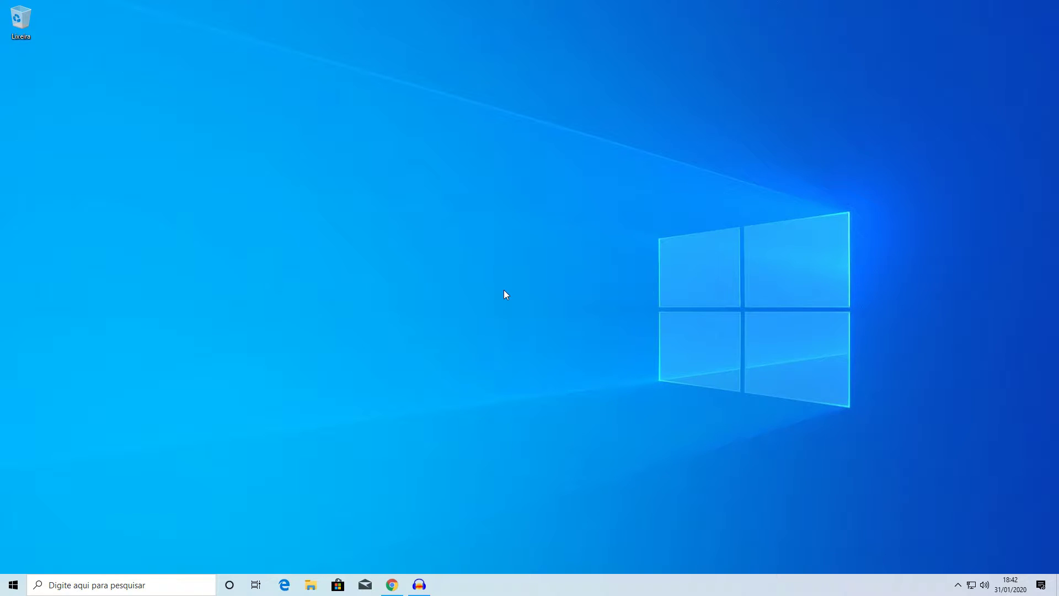
# Bring back the Reclame AQUI window and reach the consumer registration form through Entrar
pyautogui.click(392, 585)
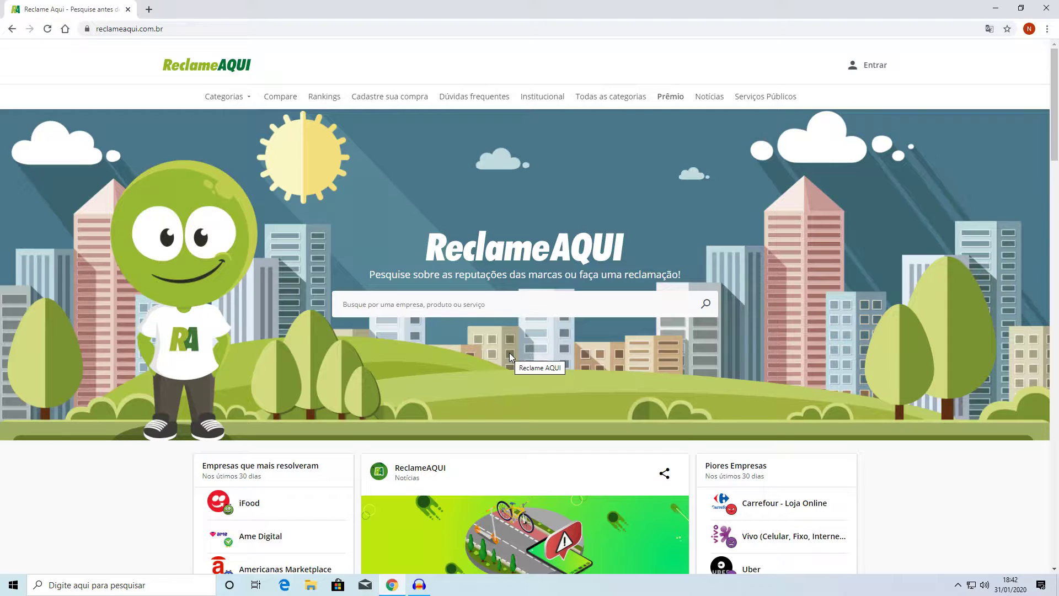
pyautogui.click(876, 66)
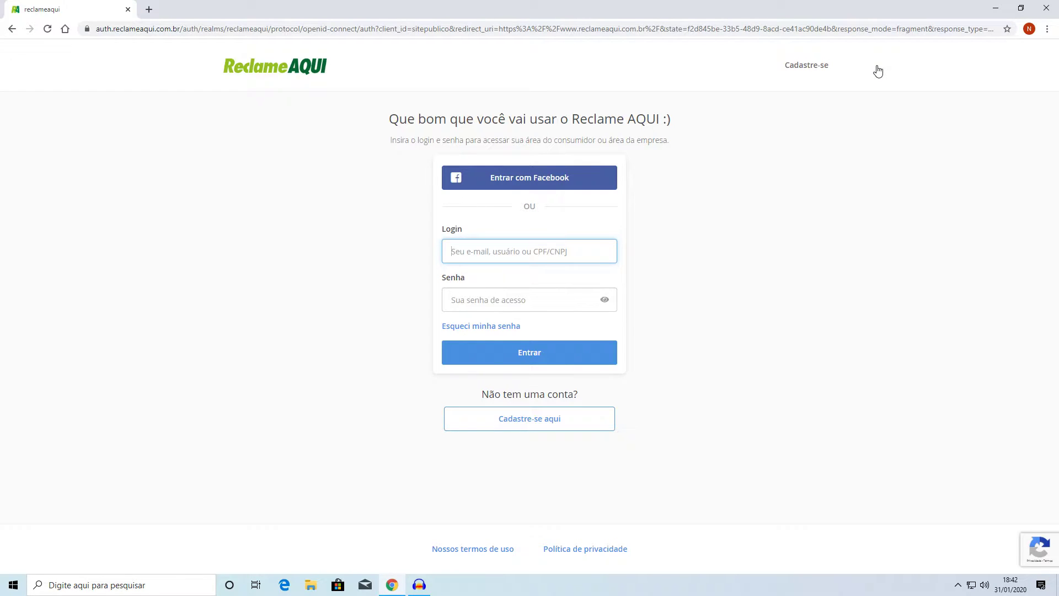
pyautogui.click(530, 422)
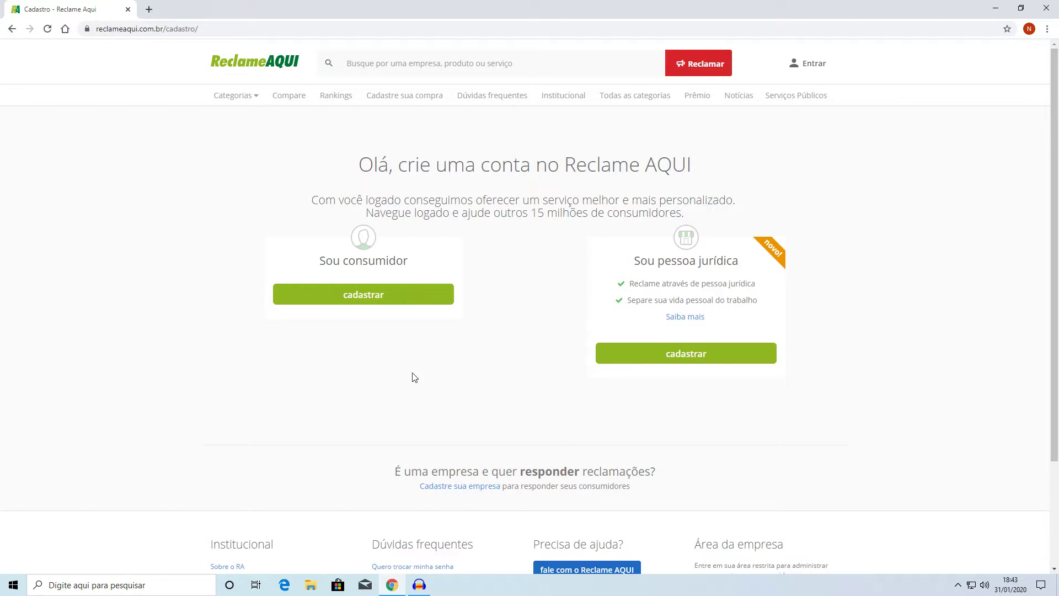
pyautogui.click(403, 300)
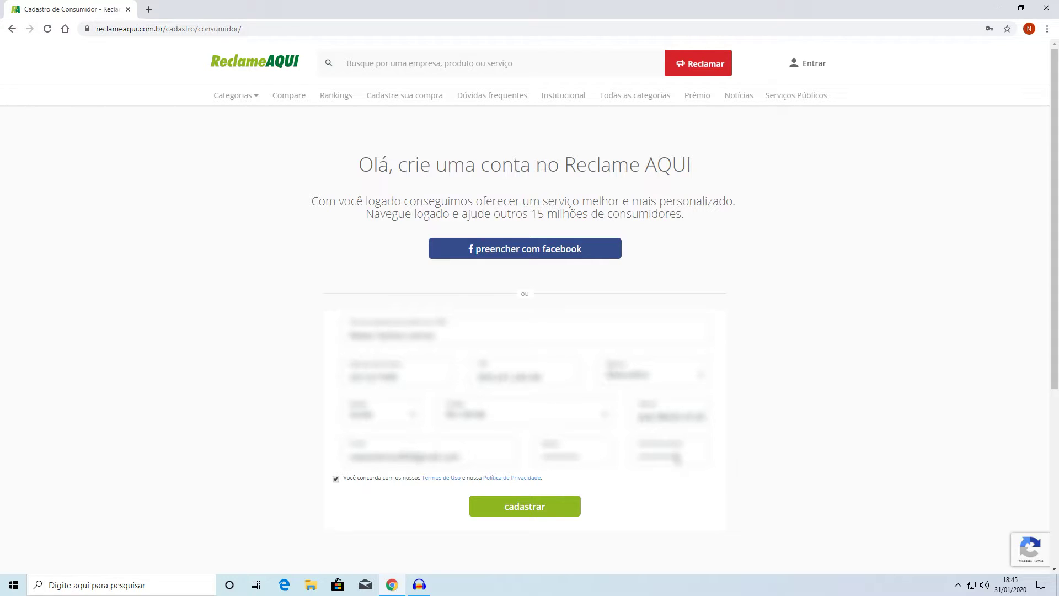
# Submit the consumer sign-up, which is rejected because the CPF already exists, then return to the homepage
pyautogui.click(539, 508)
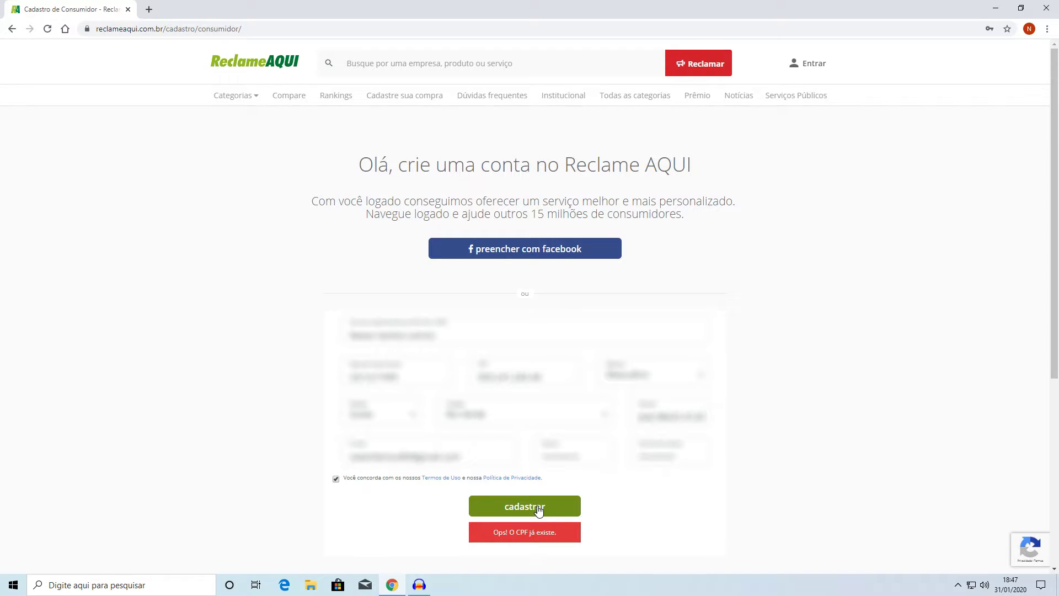
pyautogui.click(286, 67)
# Open the Reclame AQUI sign-in page to log into the consumer account
pyautogui.click(870, 74)
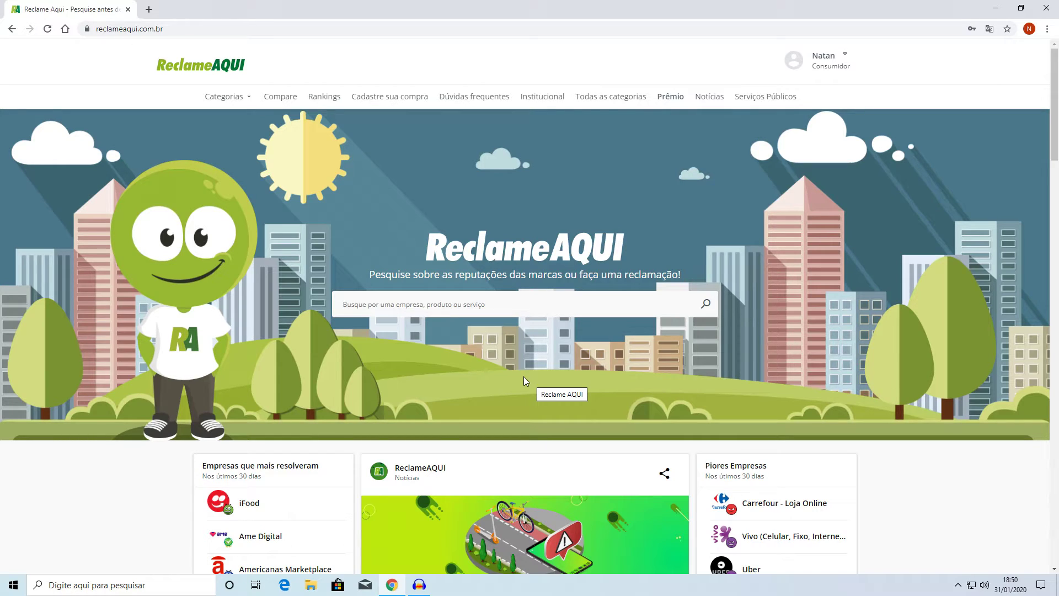
# Search for 'Banco', open the Banco do Brasil page and start a complaint against it
pyautogui.click(493, 305)
pyautogui.write('Banco')
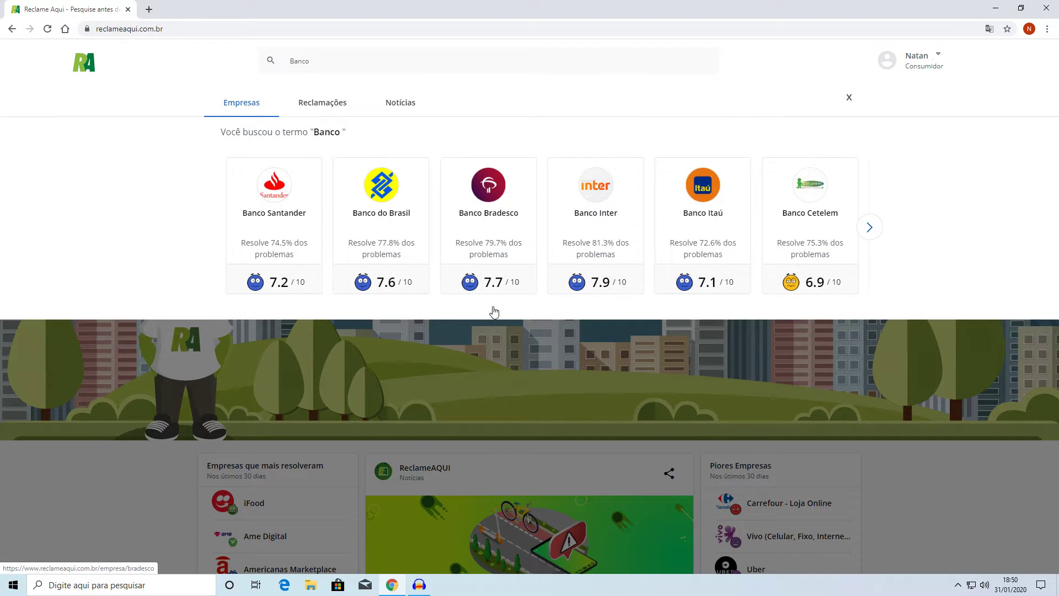
pyautogui.click(381, 196)
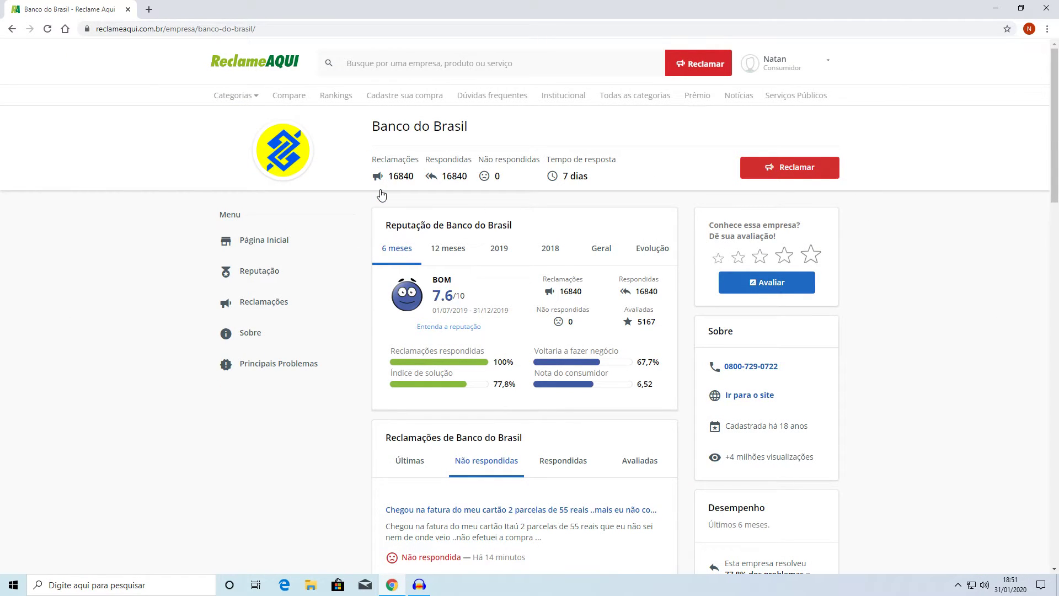
pyautogui.click(774, 174)
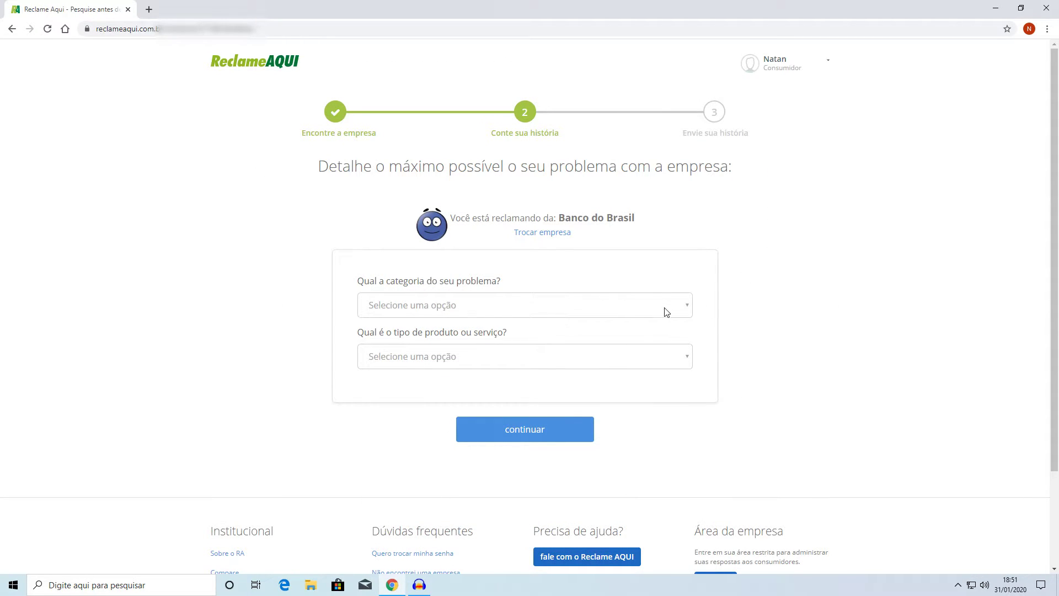
pyautogui.click(691, 308)
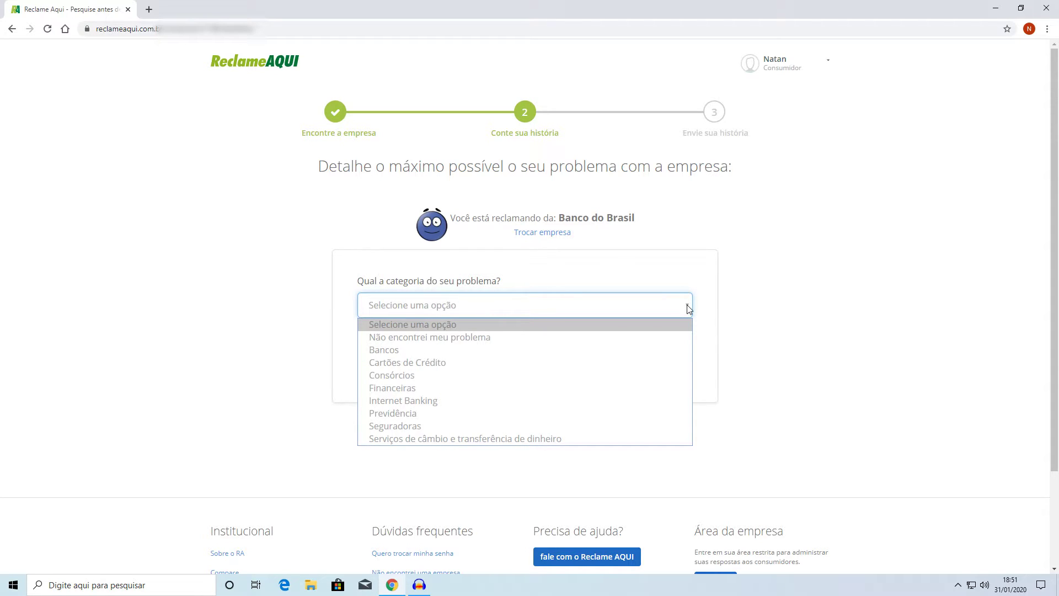
# Choose category Bancos, product Conta and problem 'Débito não autorizado em conta', then continue
pyautogui.click(623, 350)
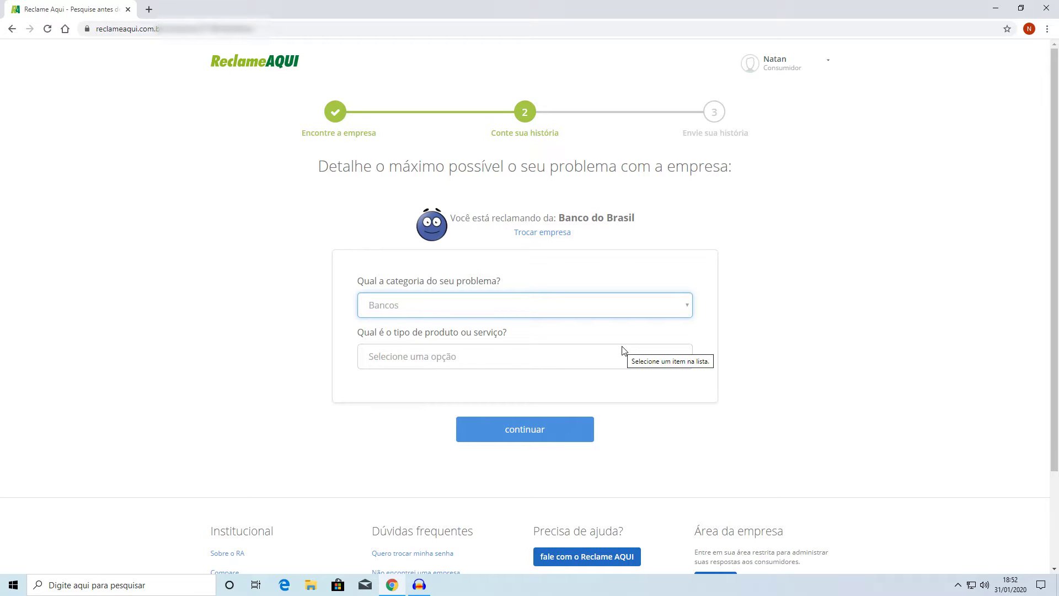
pyautogui.click(629, 360)
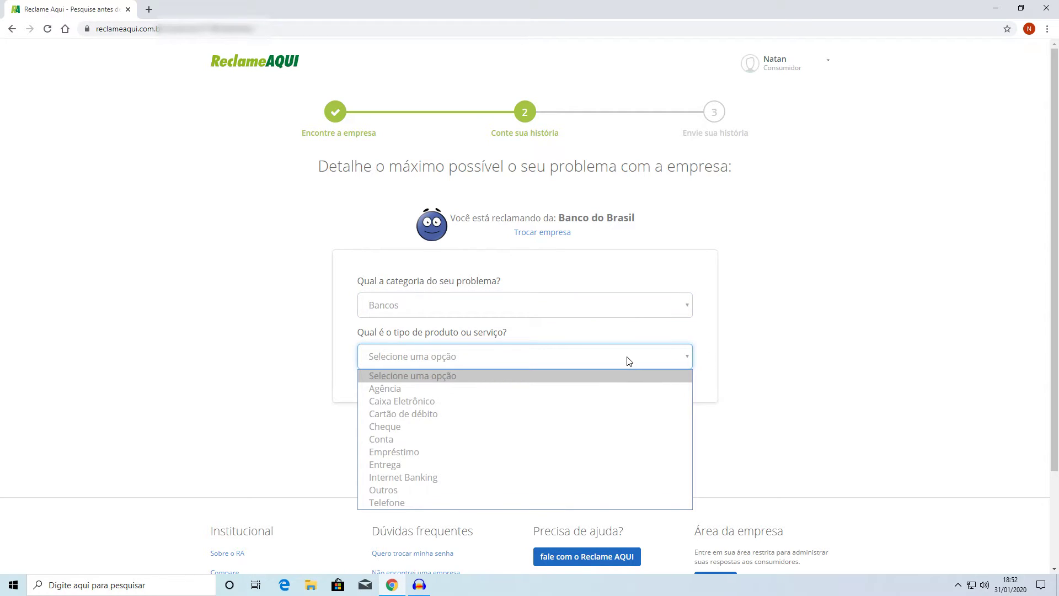
pyautogui.click(580, 438)
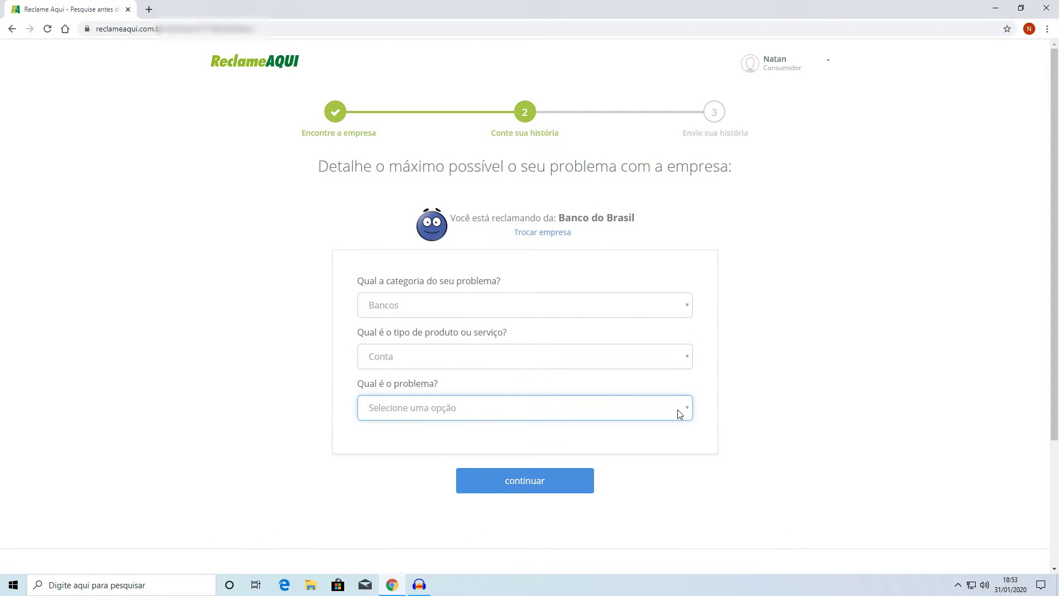
pyautogui.click(679, 414)
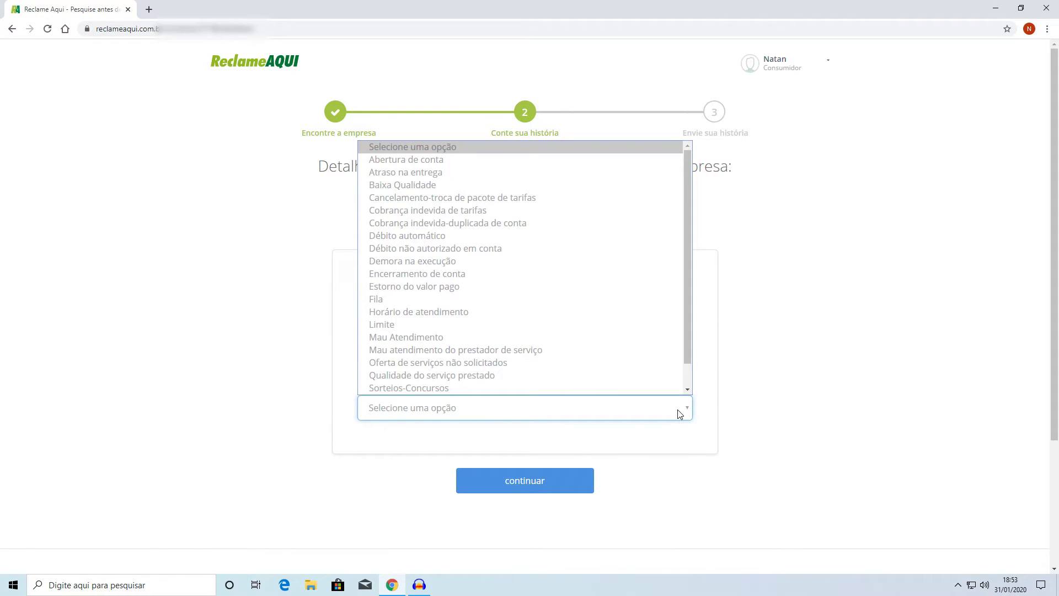
pyautogui.press('Down')
pyautogui.press('Down')
pyautogui.press('Down')
pyautogui.press('Return')
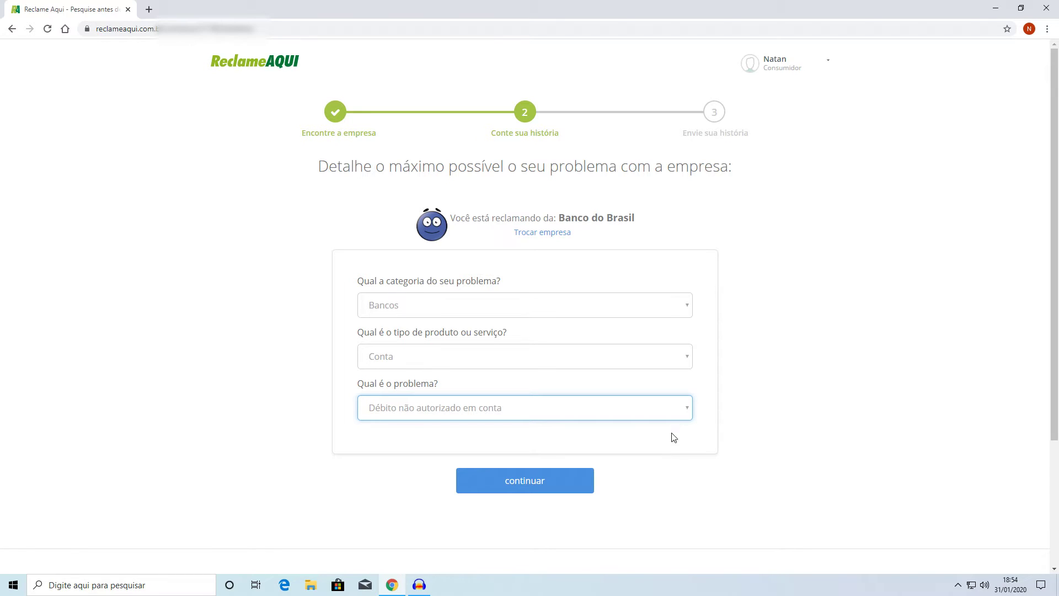
pyautogui.click(557, 483)
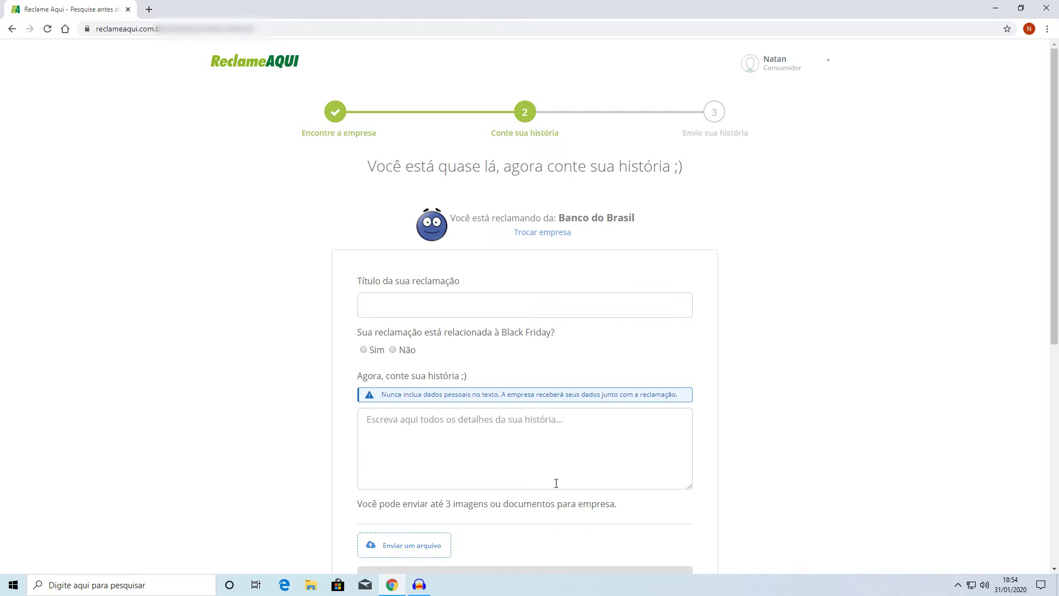
# Review the Cobrança SAQUEterminal complaint with its story and BB.png attachment, then publish it
pyautogui.scroll(-2, 556, 483)
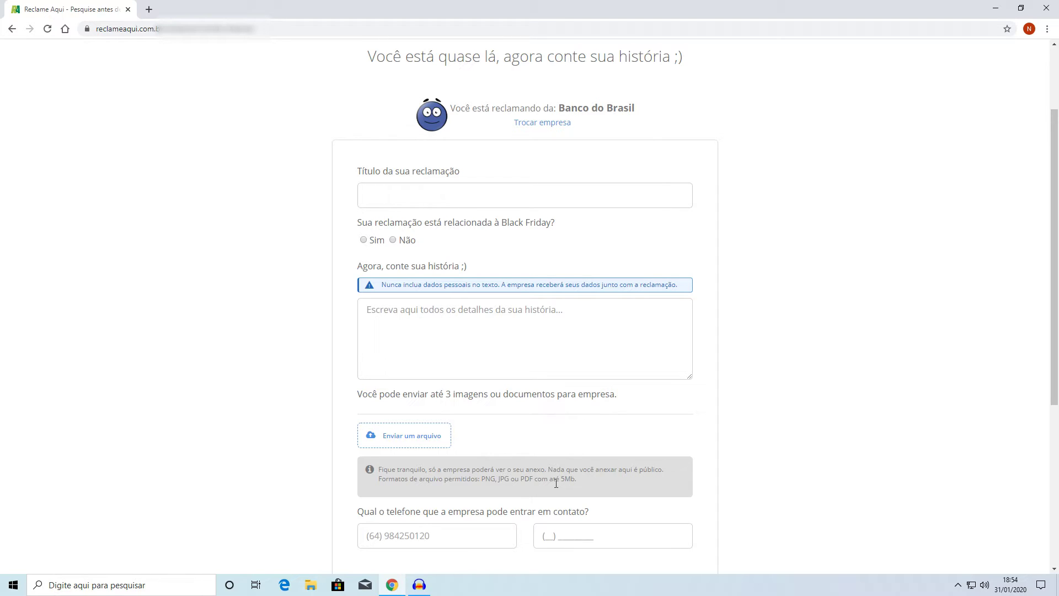
pyautogui.scroll(-2, 556, 483)
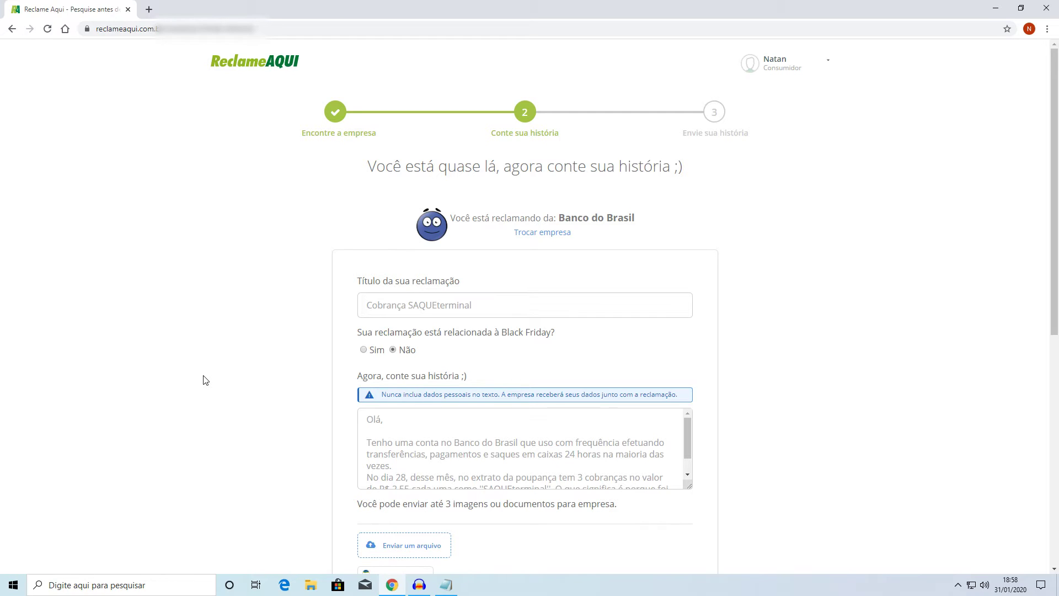
pyautogui.scroll(-1, 204, 380)
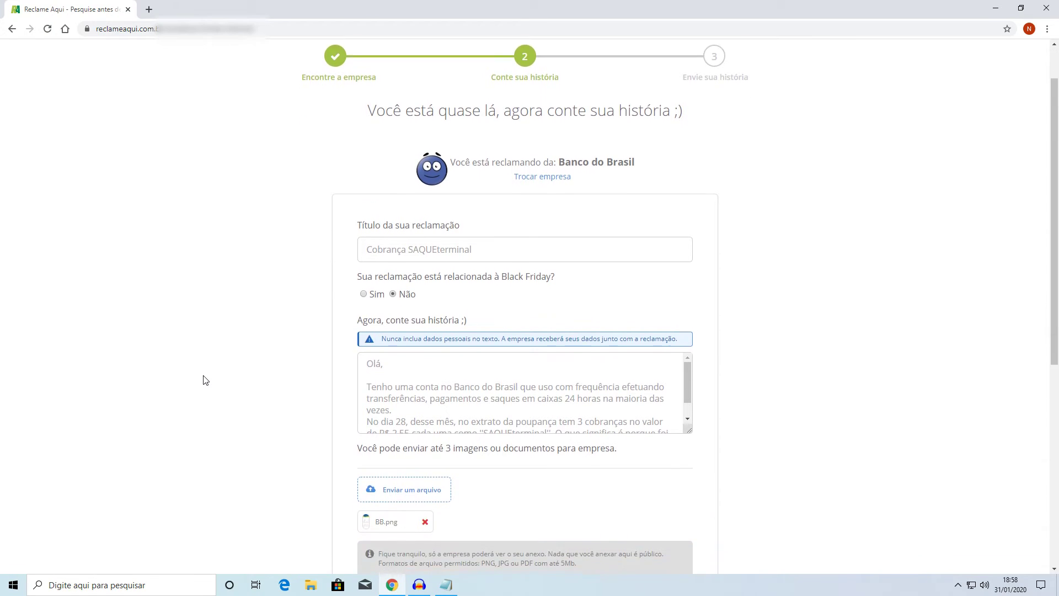
pyautogui.scroll(-3, 204, 380)
pyautogui.scroll(-1, 204, 379)
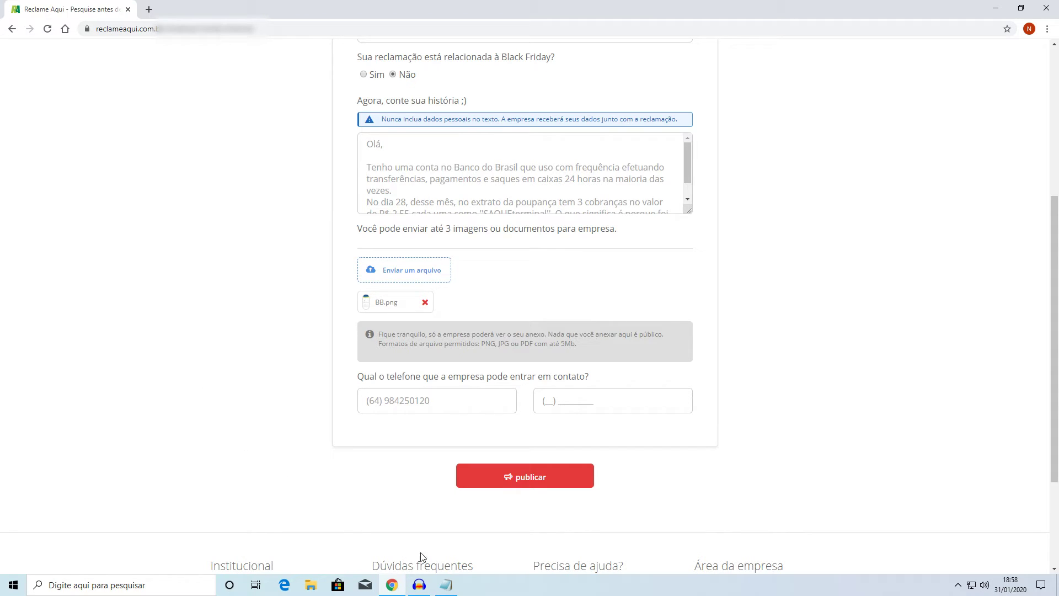
pyautogui.click(530, 485)
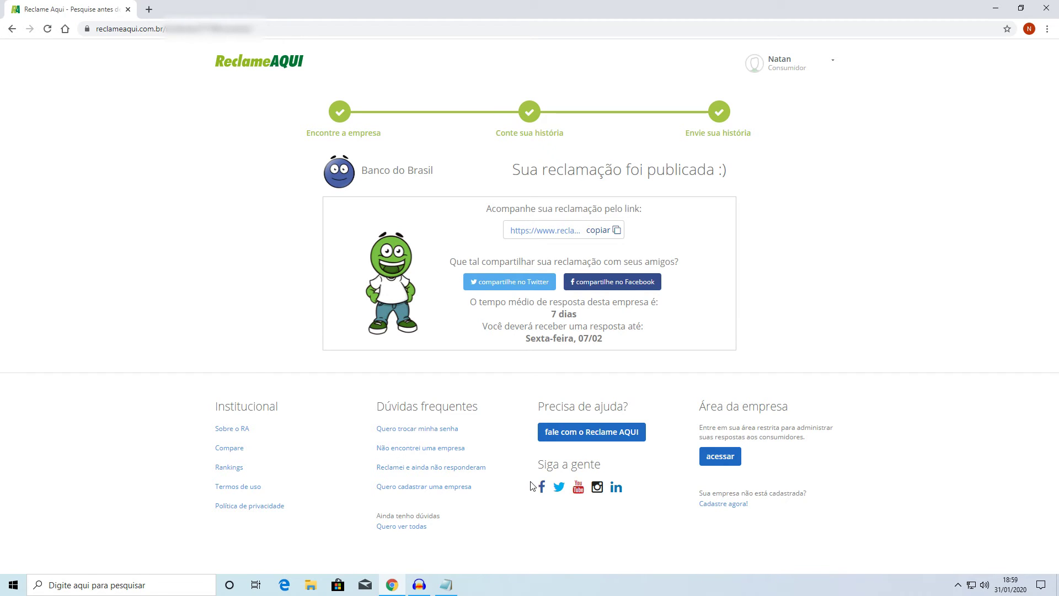
# Copy the published complaint's tracking link and open a new browser tab
pyautogui.click(605, 233)
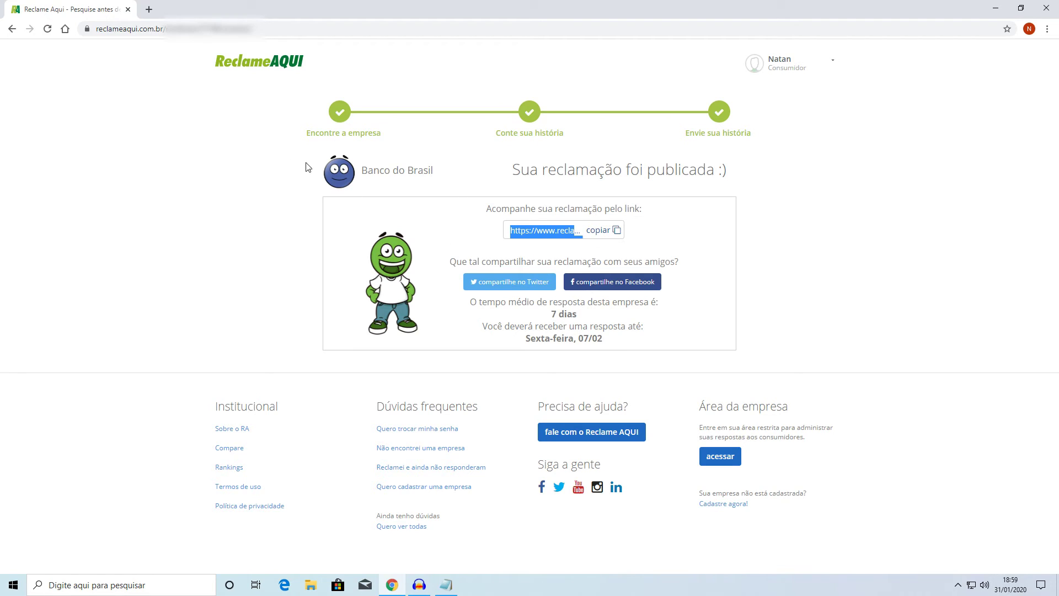
pyautogui.click(154, 10)
# Load the published complaint page from the copied tracking link, then minimise the browser
pyautogui.hotkey('ctrl', 'v')
pyautogui.press('Return')
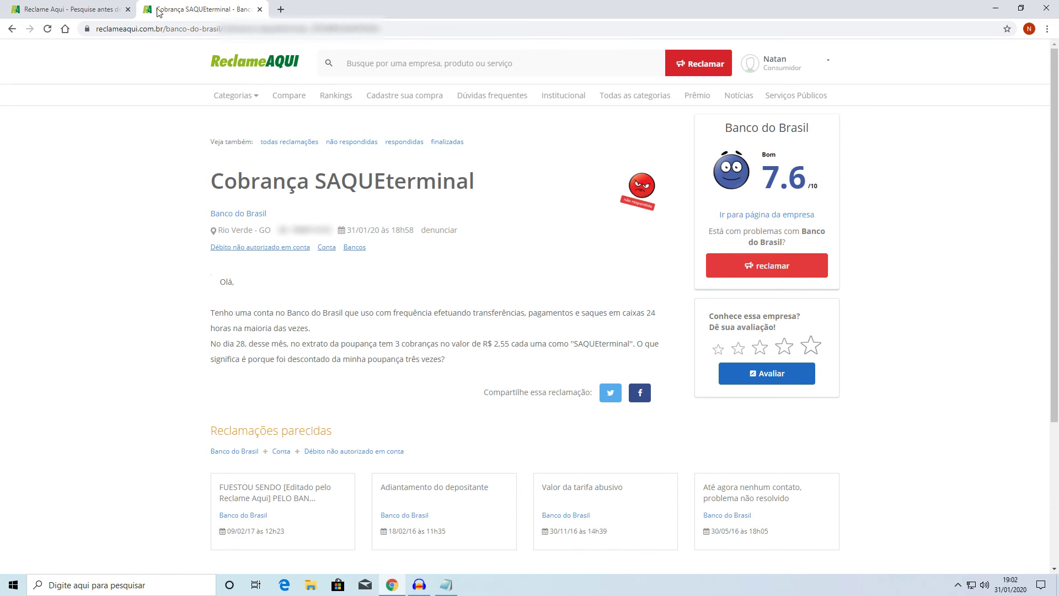
pyautogui.click(996, 8)
# Close the Notepad window so only the empty desktop remains
pyautogui.click(917, 108)
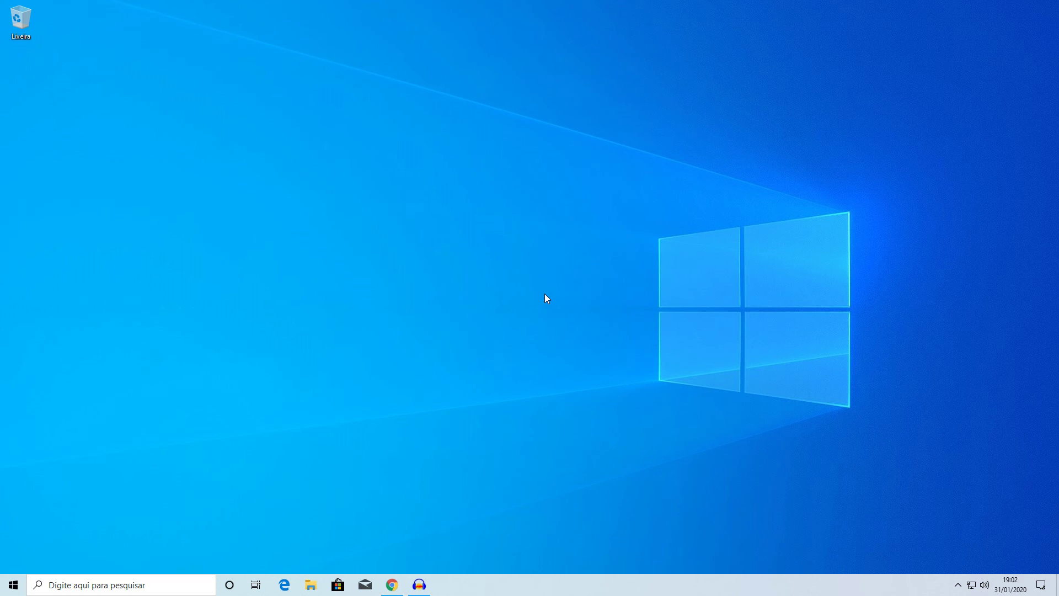